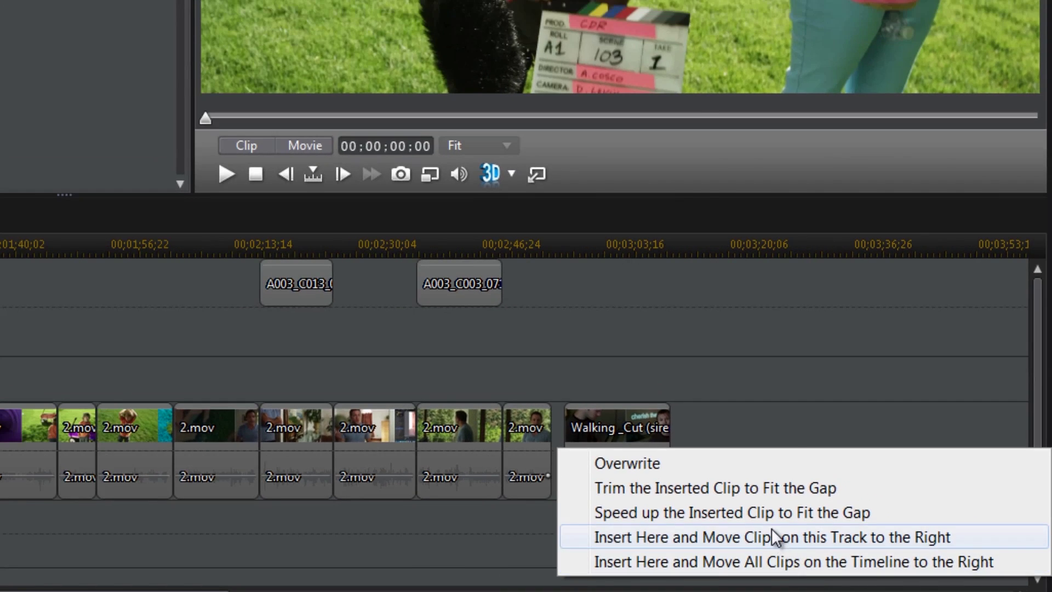
# - Insert Sequence 01_1.mov at the drop point, shifting the later clips on that track right
pyautogui.click(773, 530)
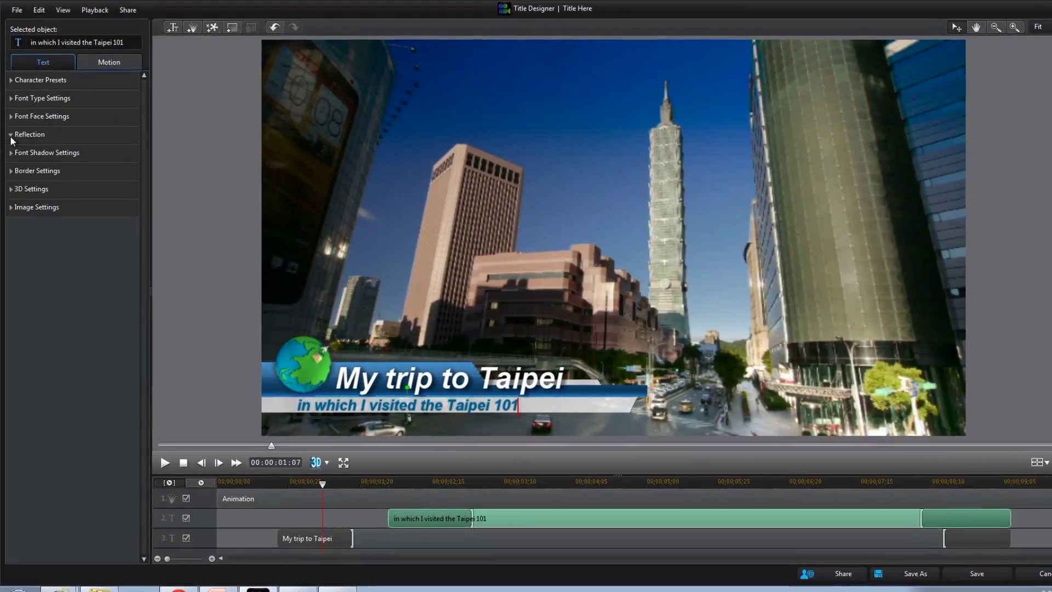
# - Give the Taipei 101 subtitle a reflection at distance 52 and 60% transparency, plus falling gold stars
pyautogui.click(10, 135)
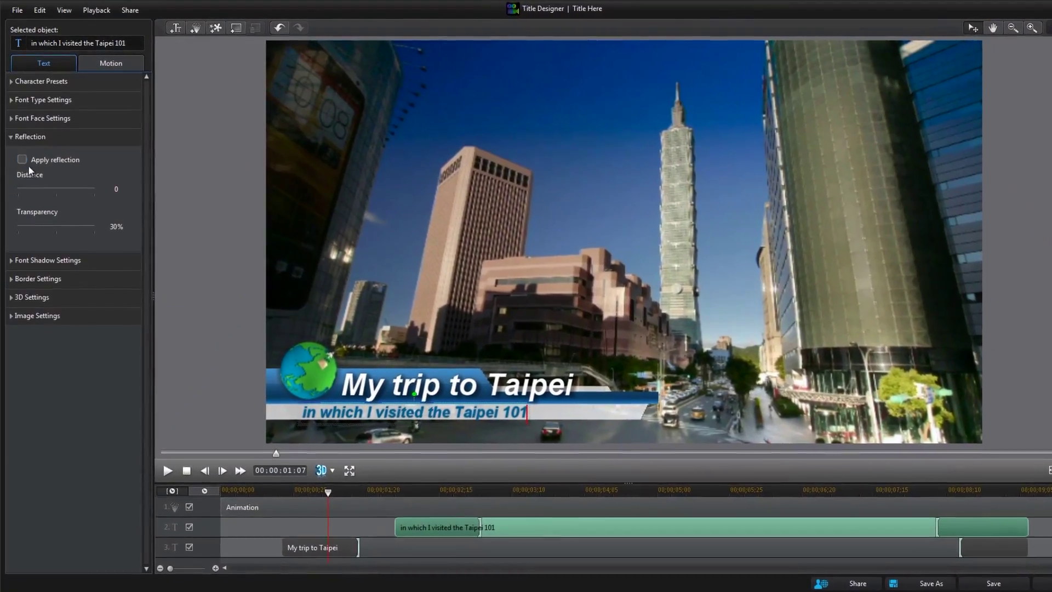
pyautogui.click(22, 160)
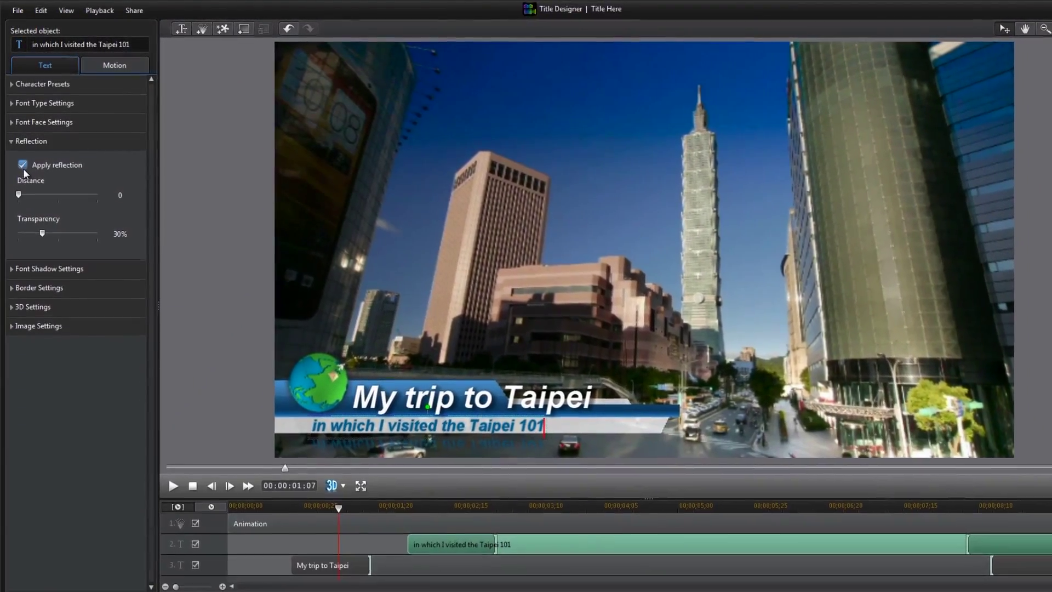
pyautogui.moveTo(19, 195); pyautogui.dragTo(61, 197)
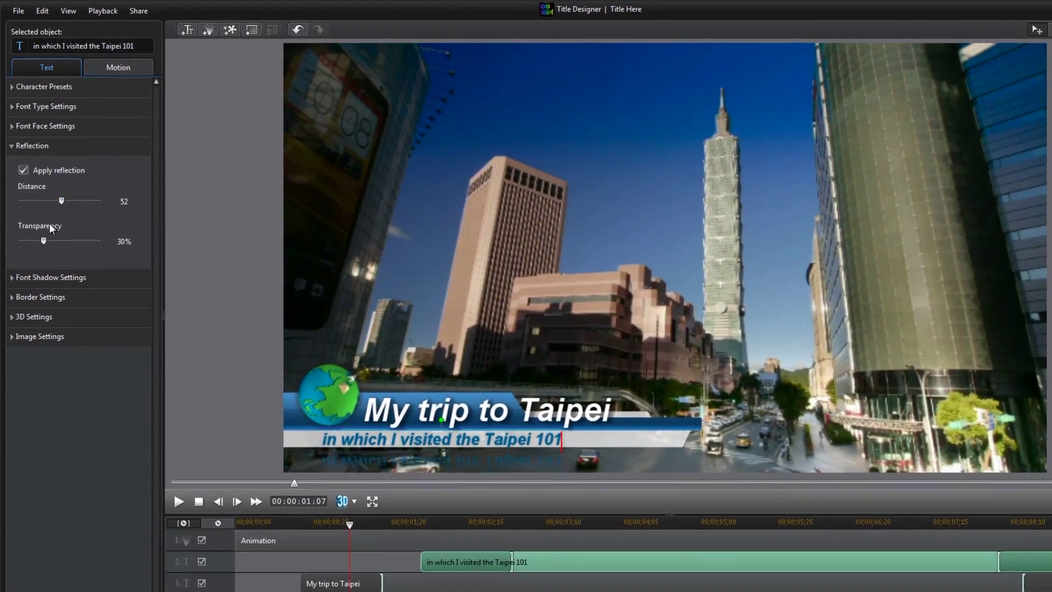
pyautogui.moveTo(44, 241); pyautogui.dragTo(69, 243)
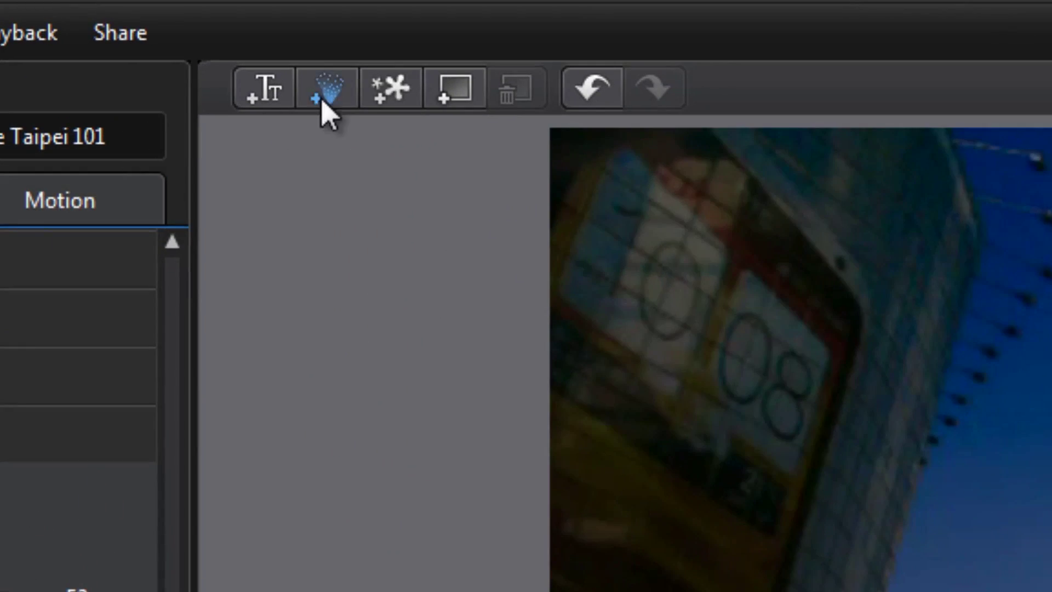
pyautogui.click(324, 103)
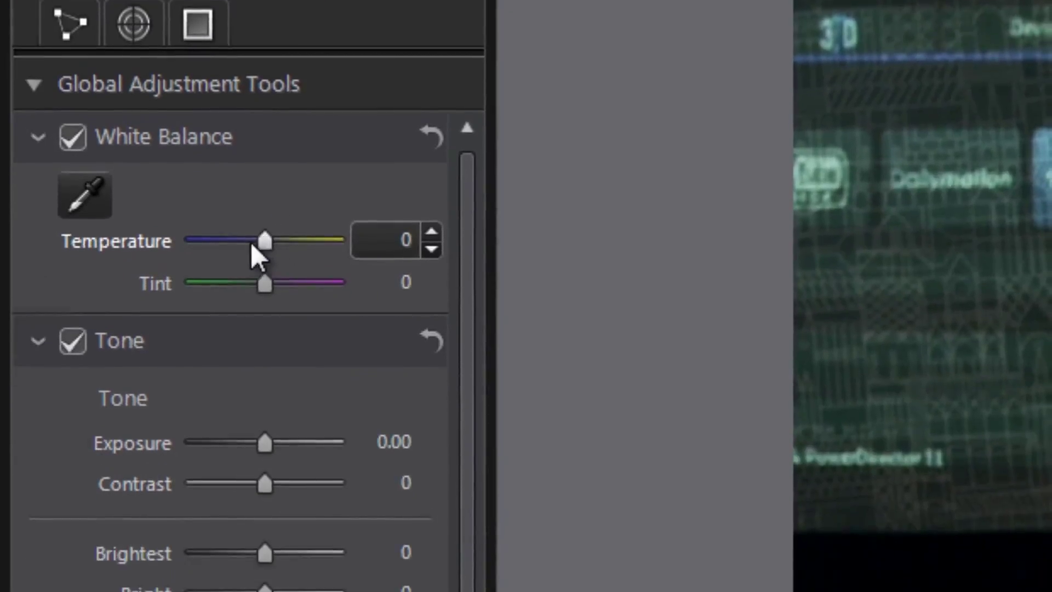
# - Cool the white balance temperature to -67, then send Walking _Cut (siren).mp4 audio to AudioDirector
pyautogui.moveTo(155, 184); pyautogui.dragTo(85, 174)
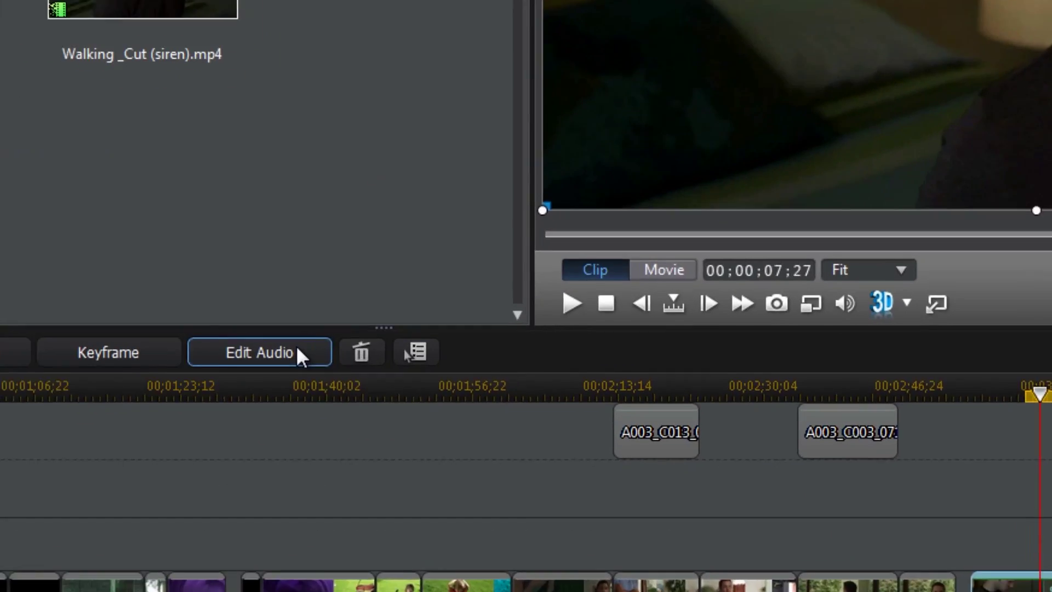
pyautogui.click(244, 353)
pyautogui.click(293, 365)
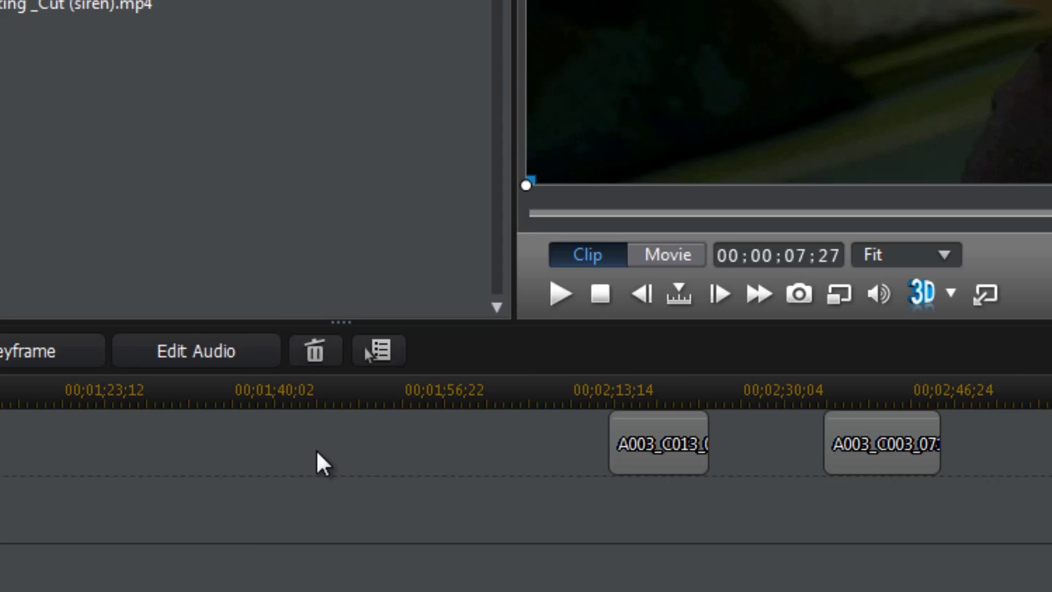